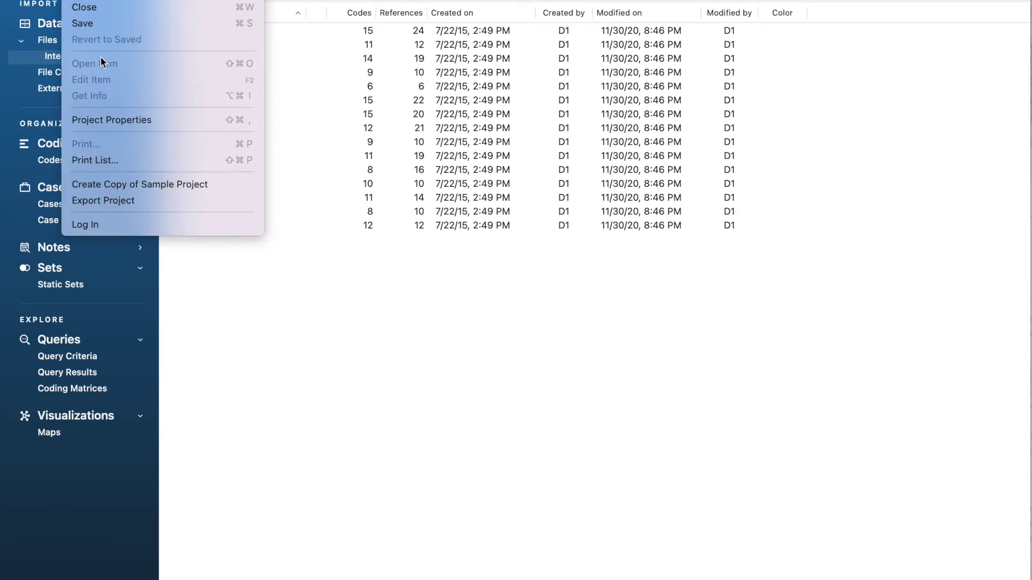
pyautogui.click(92, 113)
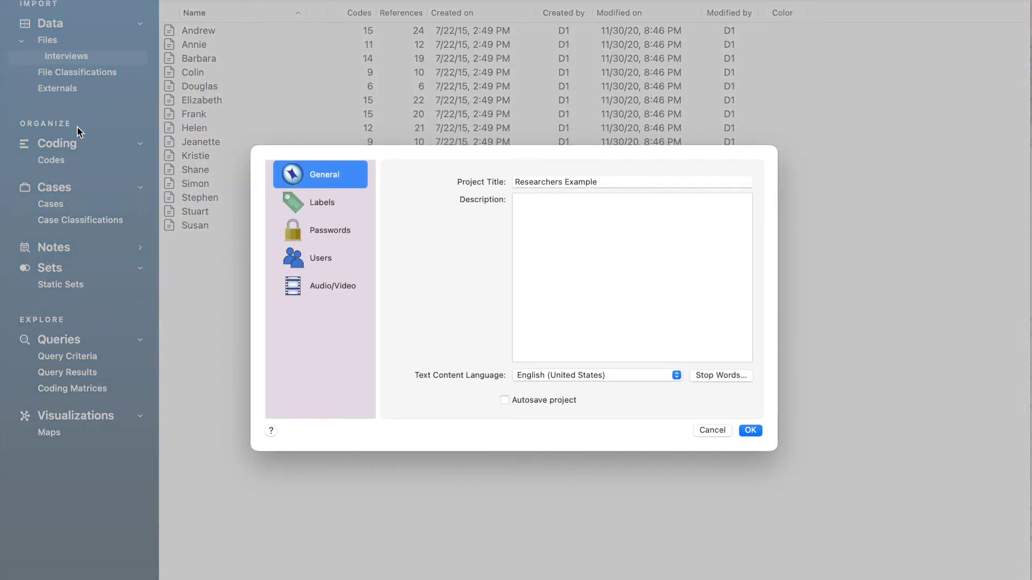
pyautogui.click(326, 261)
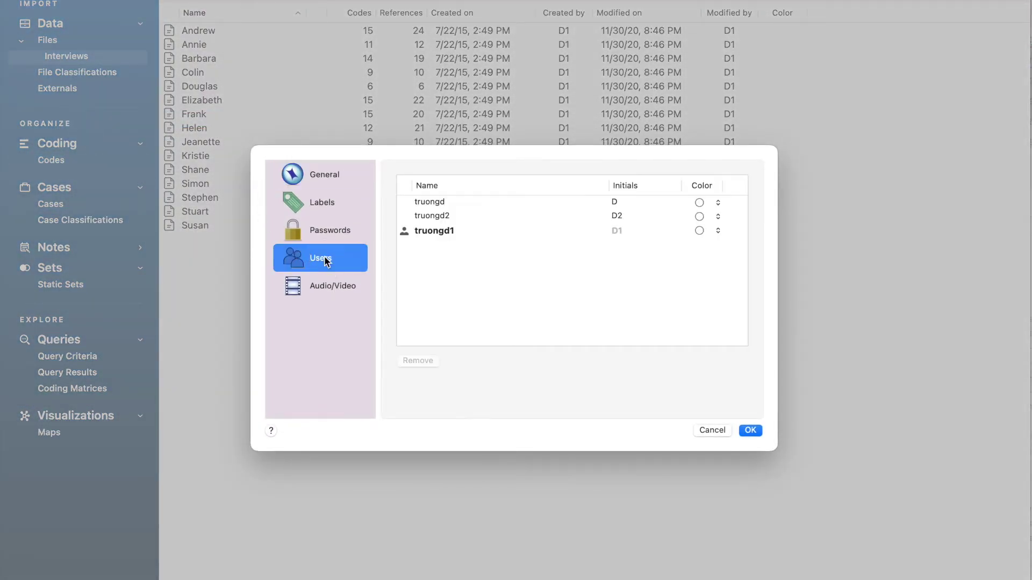
pyautogui.click(445, 233)
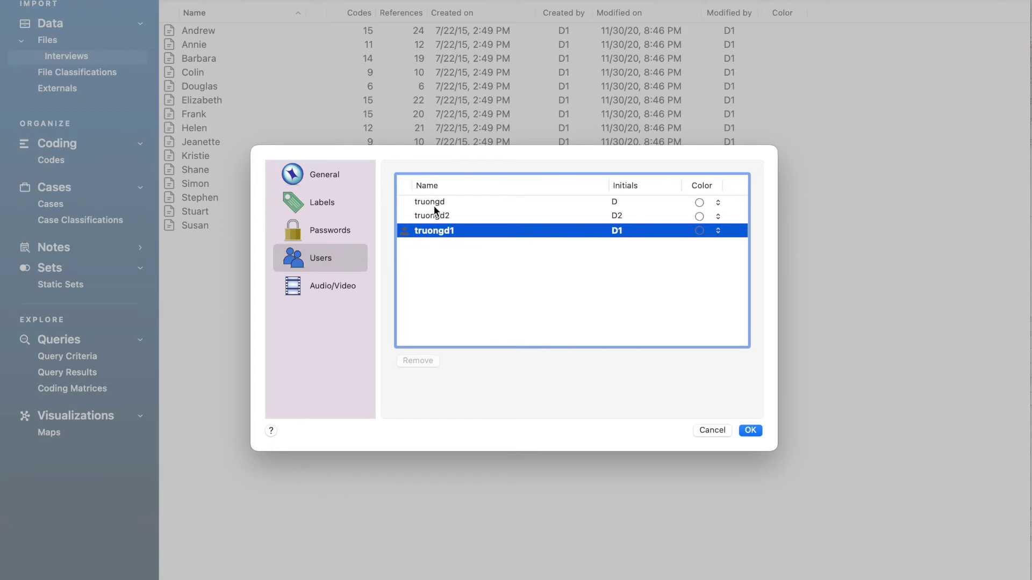
pyautogui.click(445, 202)
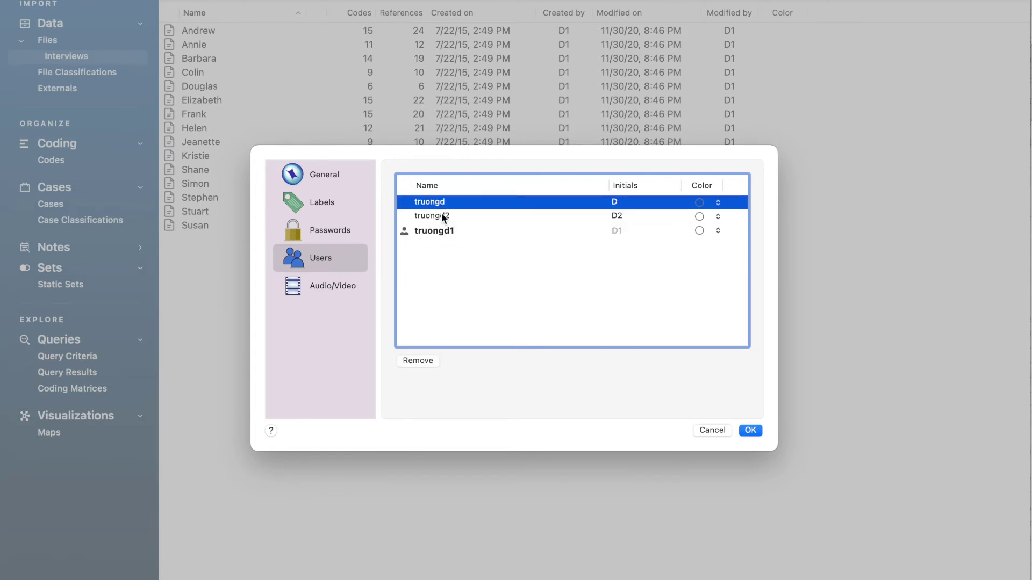
pyautogui.click(444, 217)
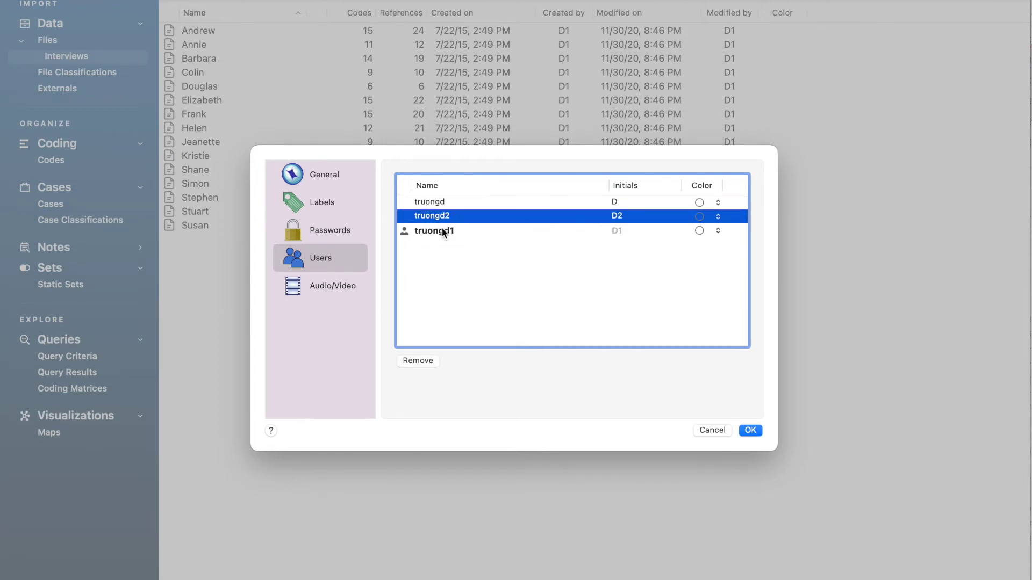
pyautogui.click(444, 231)
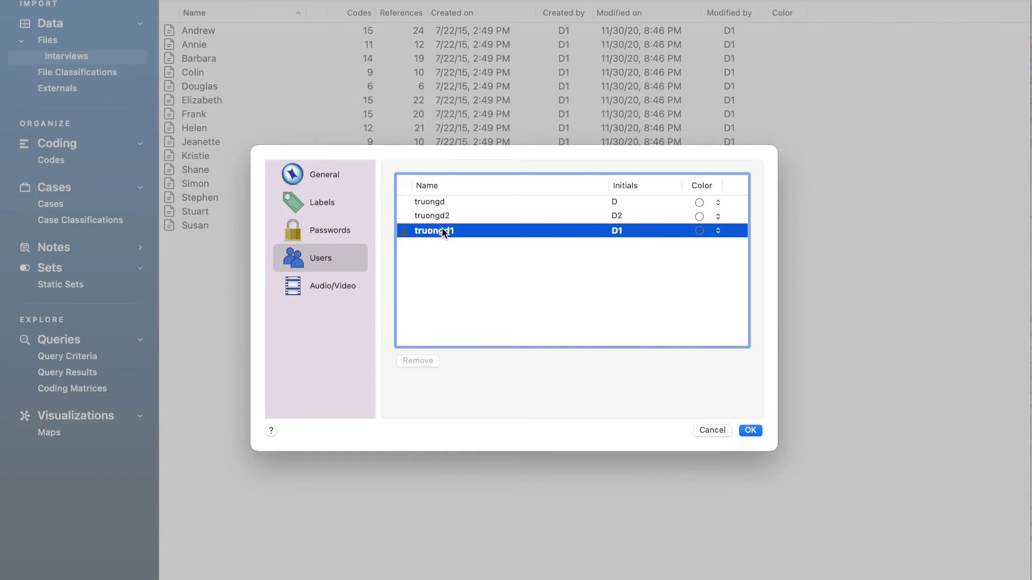
pyautogui.click(710, 430)
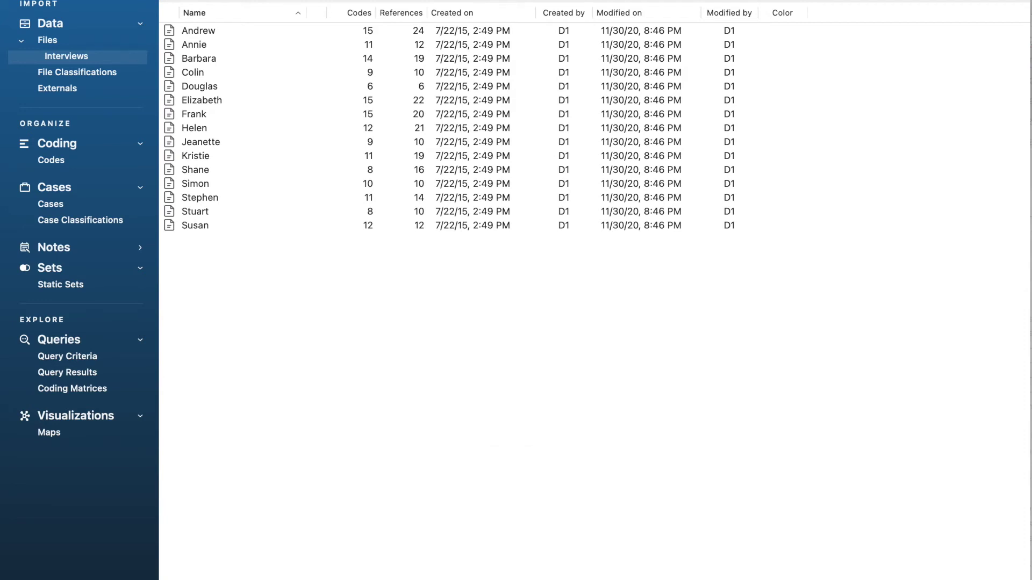
# Switch to the Test.nvpx window listing Attitude with its Negative and Positive codes
pyautogui.press('super+Tab')
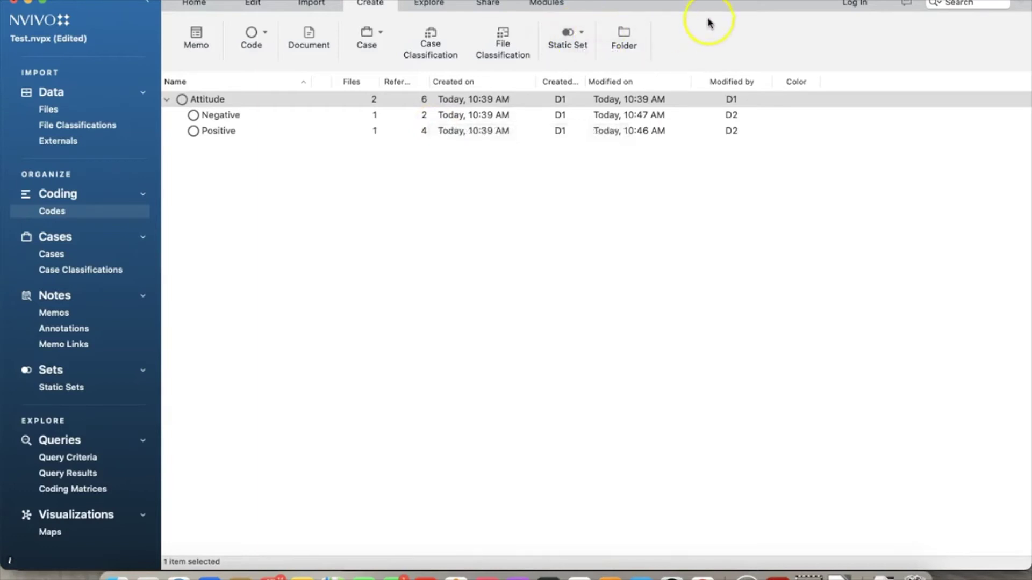
# Start a new Coding Comparison query with user D1 as User Group A
pyautogui.click(429, 5)
pyautogui.click(437, 43)
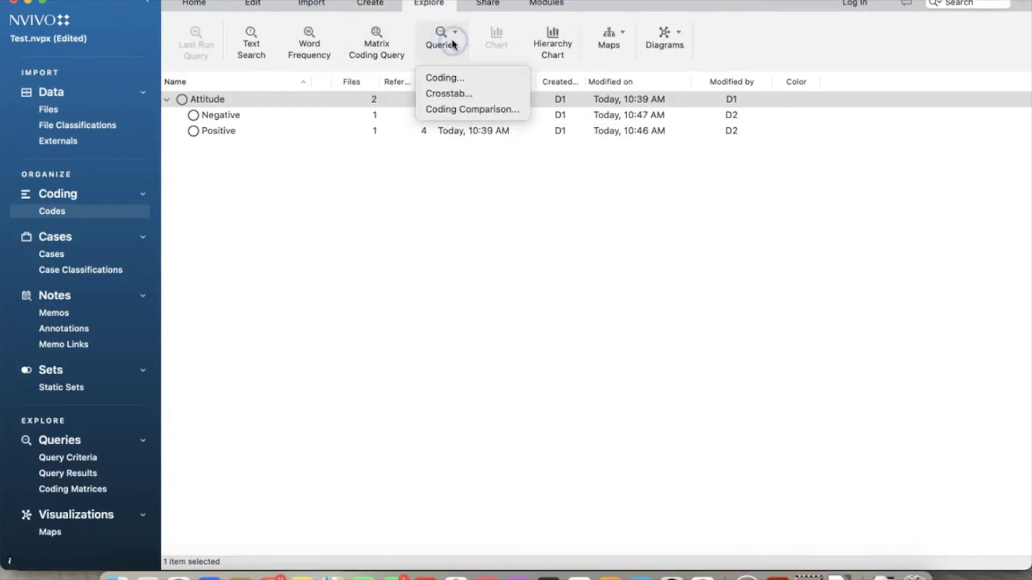
pyautogui.click(475, 110)
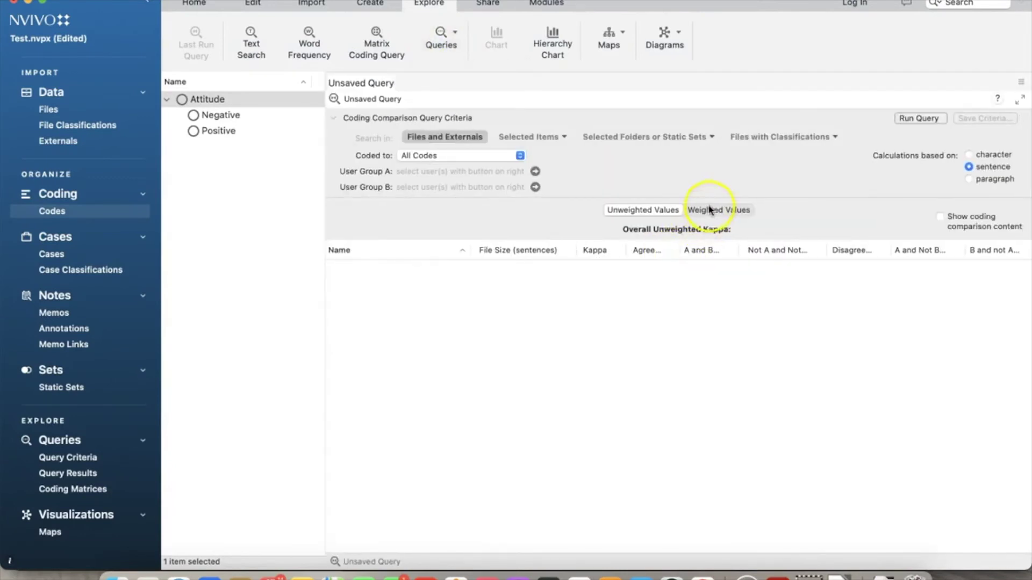
pyautogui.click(535, 171)
pyautogui.click(566, 123)
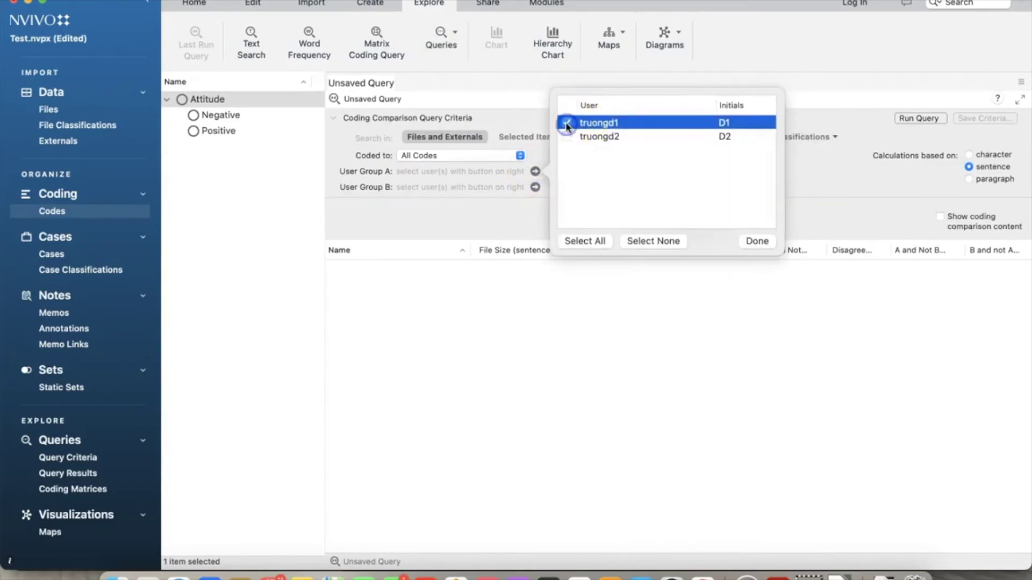
pyautogui.click(757, 241)
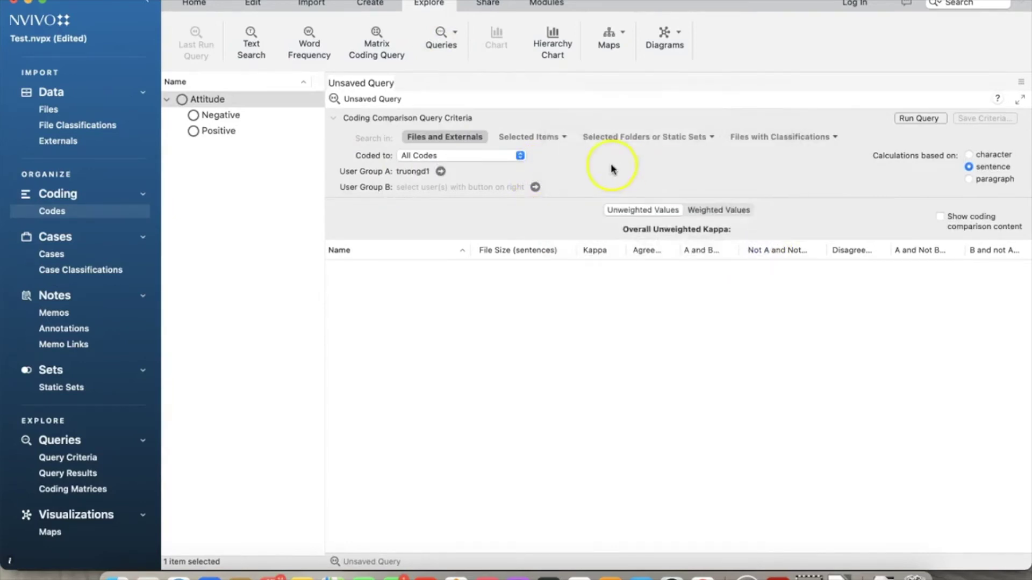
# Set User Group B to D2, calculate by character, and run the query
pyautogui.click(534, 187)
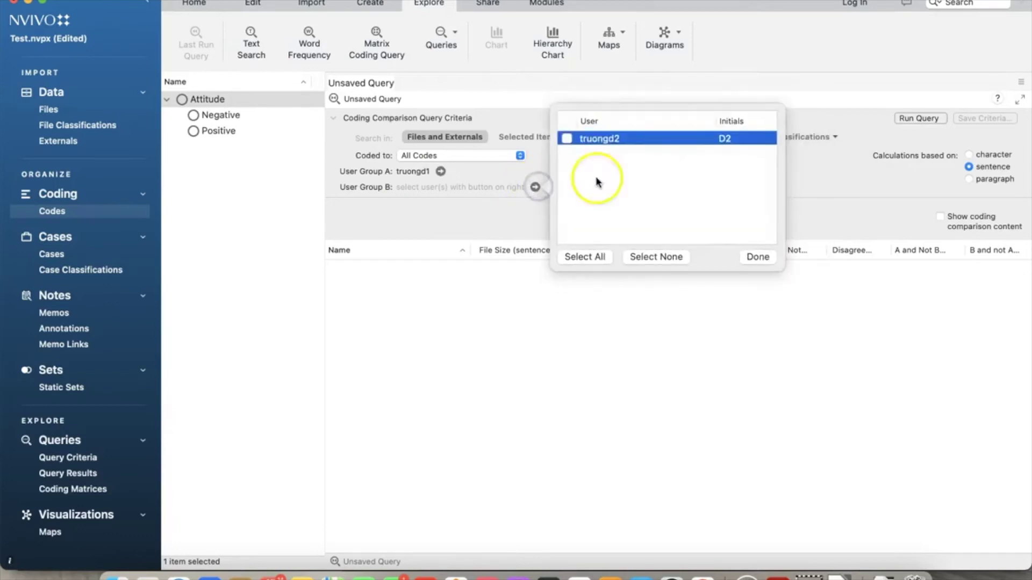
pyautogui.click(567, 139)
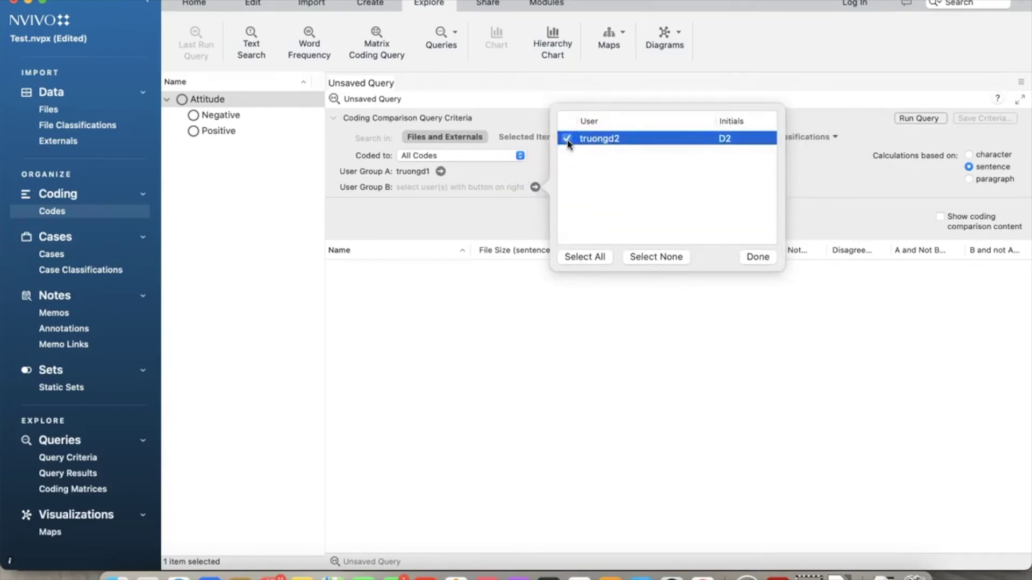
pyautogui.click(748, 257)
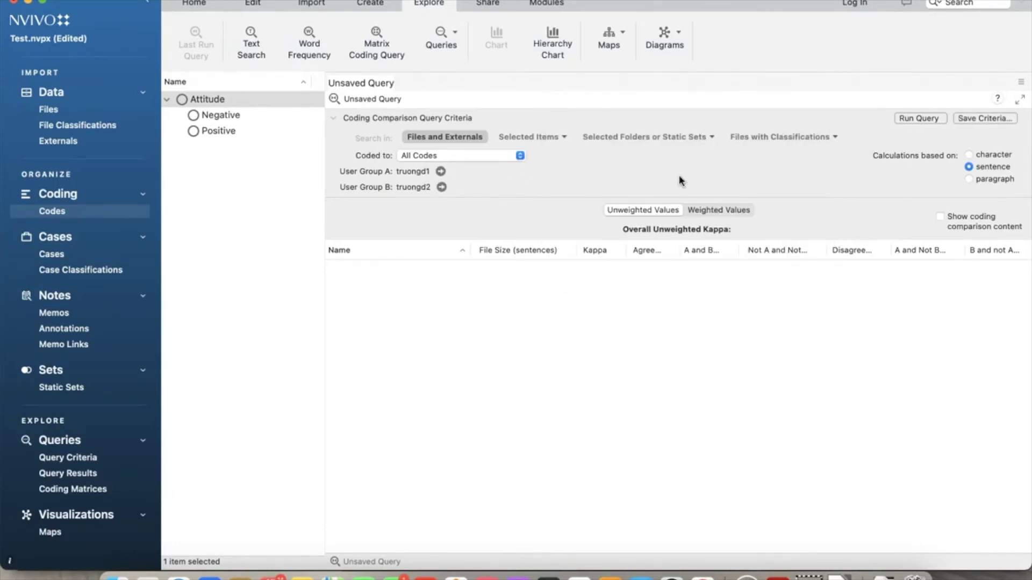
pyautogui.click(968, 155)
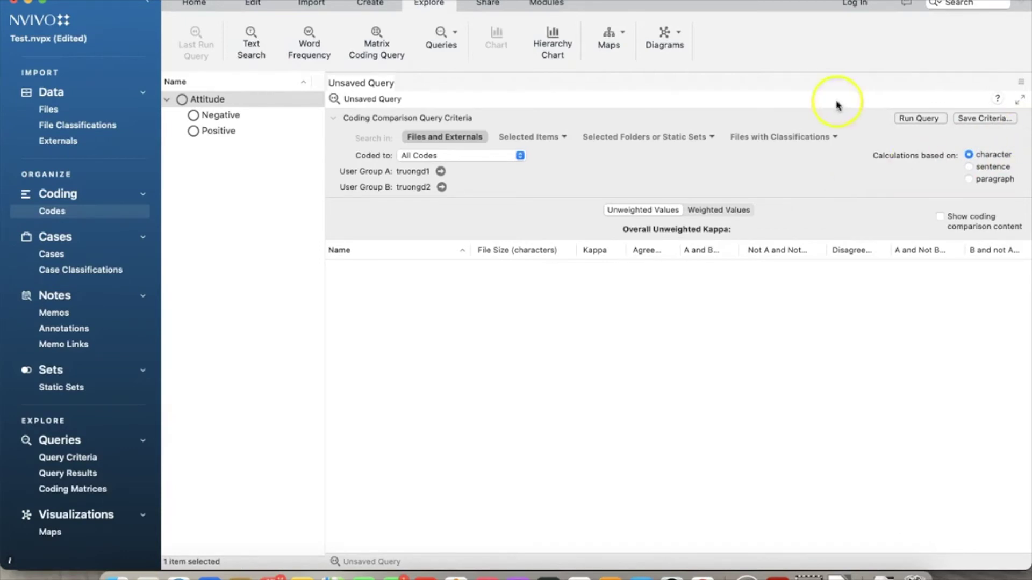
pyautogui.click(916, 117)
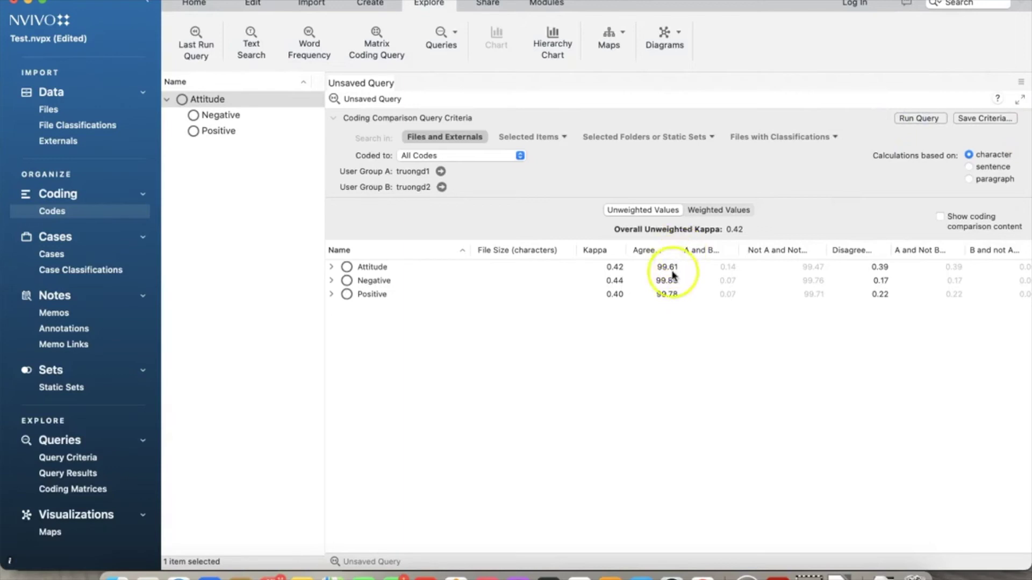
# Expand Attitude's per-file results and open Barbara's coding comparison content
pyautogui.click(331, 267)
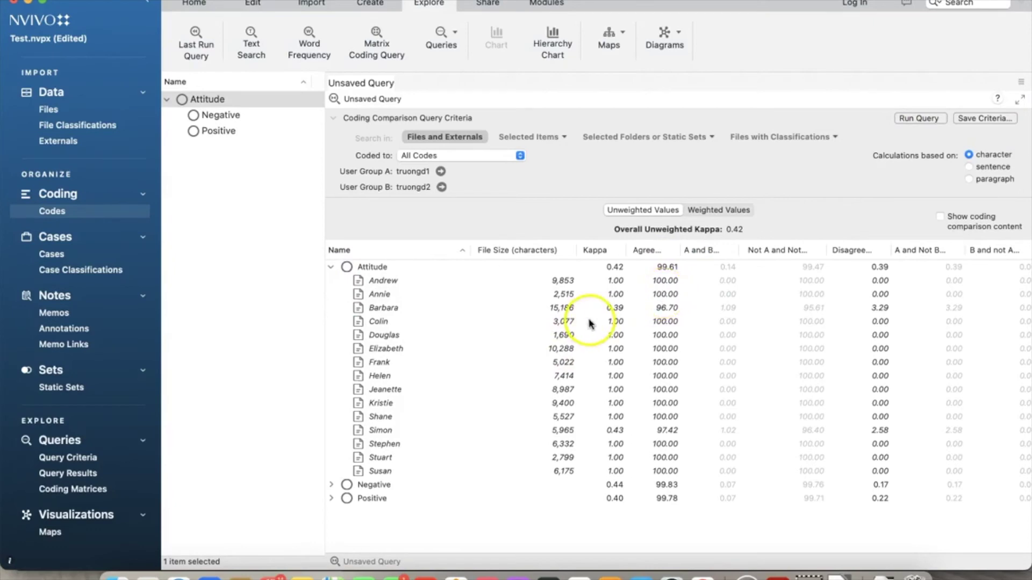
pyautogui.click(381, 310)
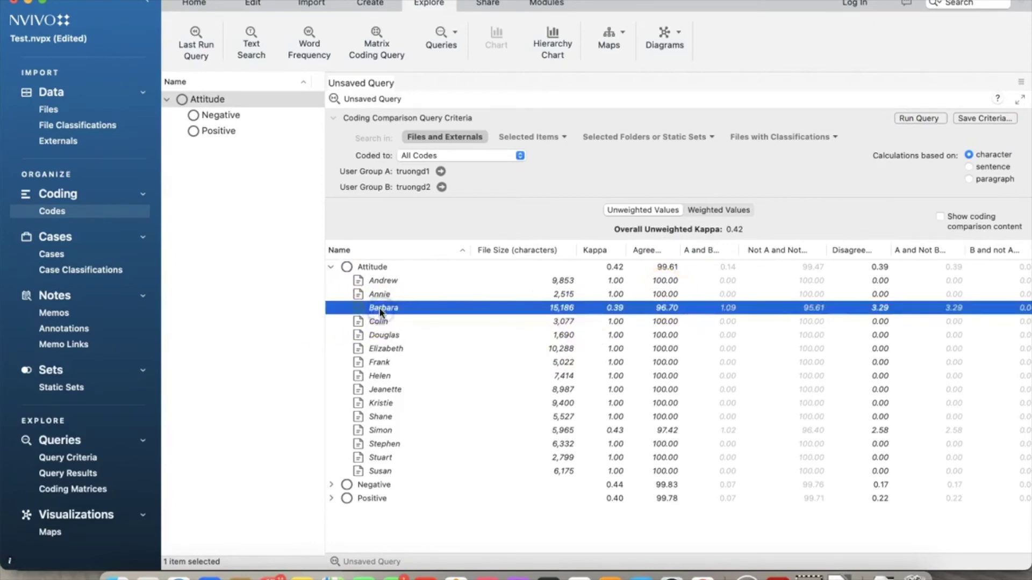
pyautogui.doubleClick(380, 311)
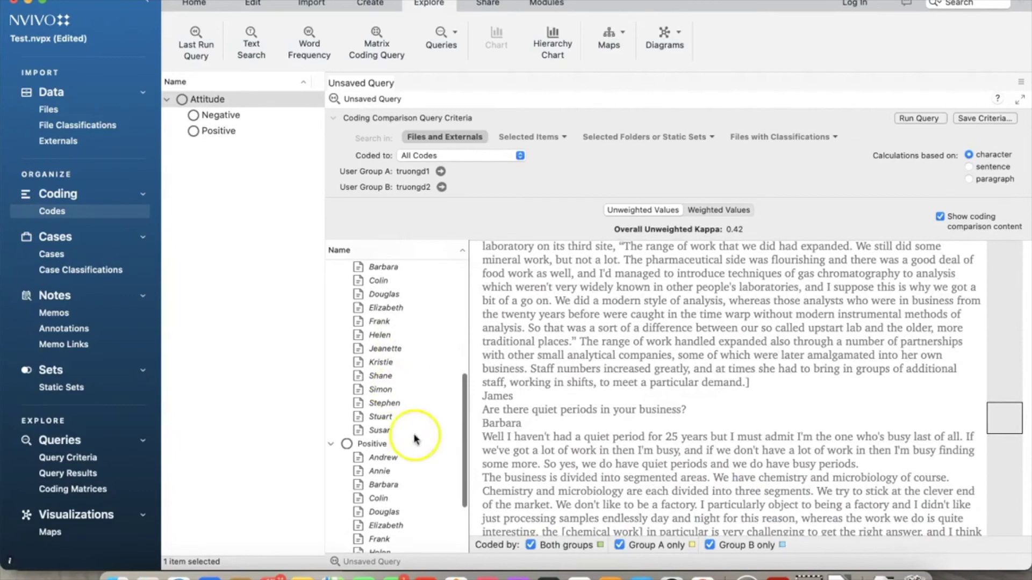
# Show Barbara's Positive-code text with passages highlighted by both groups, Group A or Group B
pyautogui.click(383, 485)
pyautogui.scroll(-5, 737, 401)
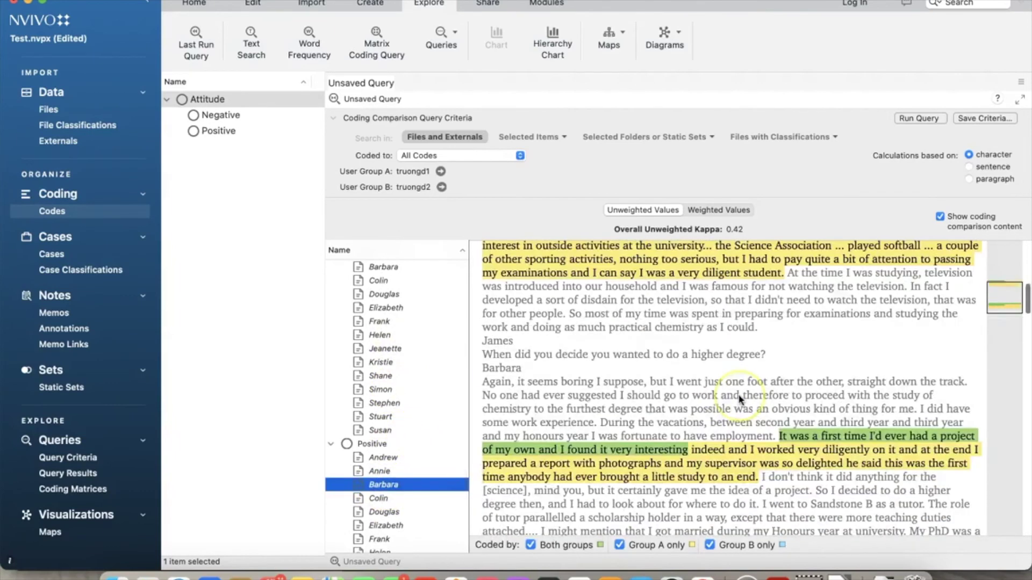
pyautogui.scroll(2, 740, 399)
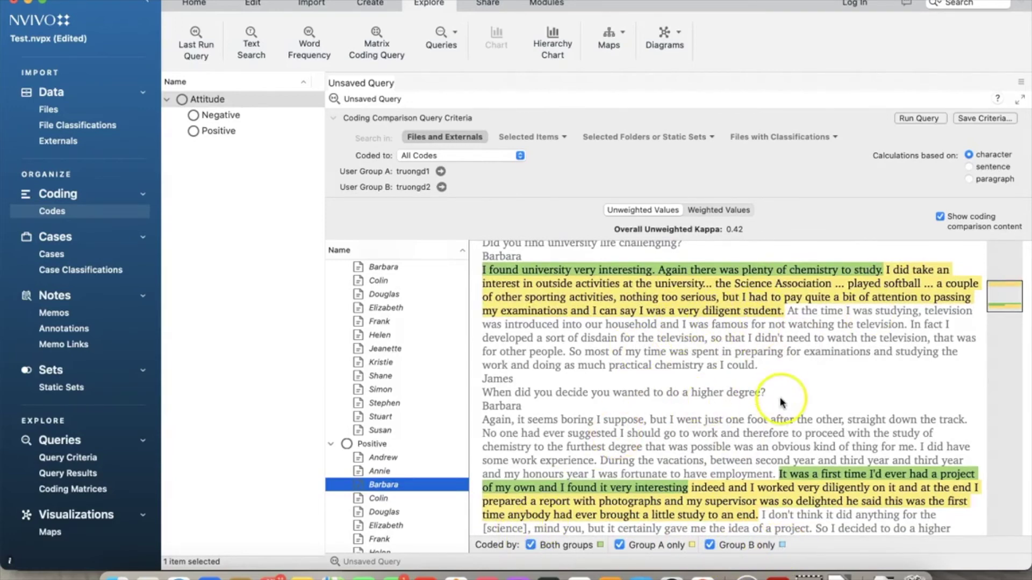
pyautogui.scroll(-3, 779, 402)
pyautogui.scroll(2, 767, 402)
pyautogui.scroll(1, 767, 403)
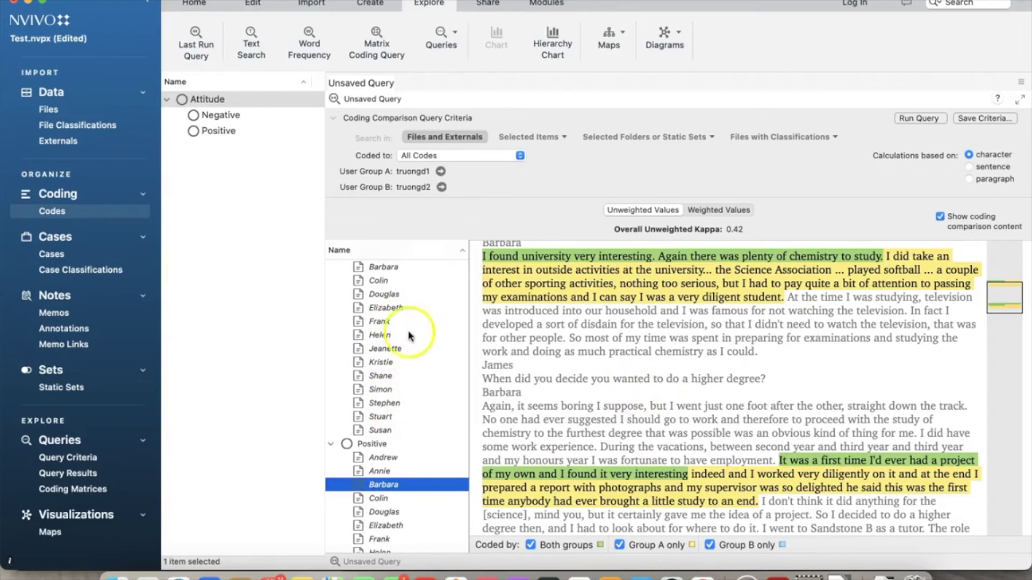
# Display Simon's Negative-code comparison text and scroll through its highlighted passages
pyautogui.click(395, 394)
pyautogui.scroll(-10, 693, 392)
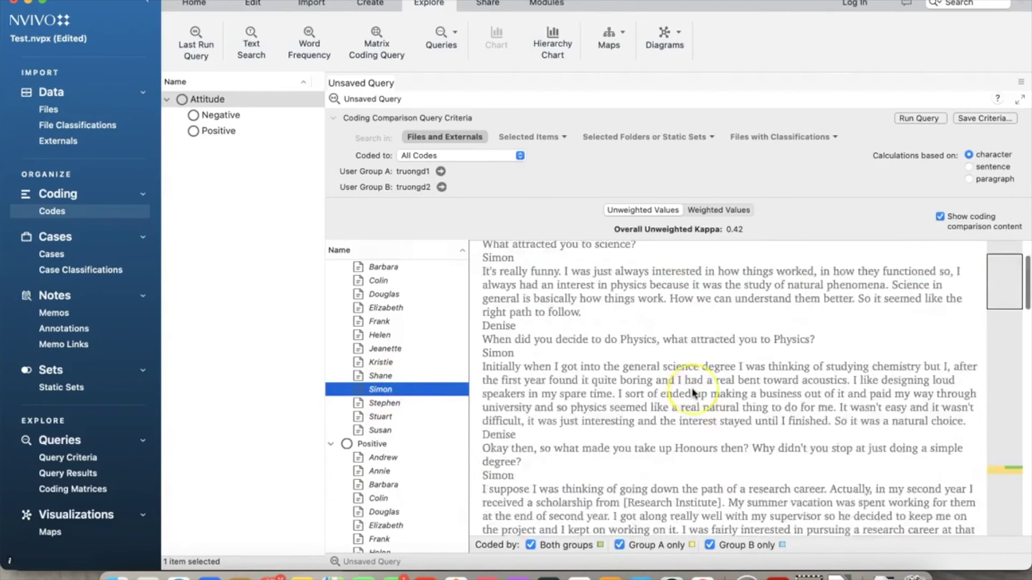
pyautogui.scroll(-5, 692, 394)
pyautogui.scroll(3, 421, 355)
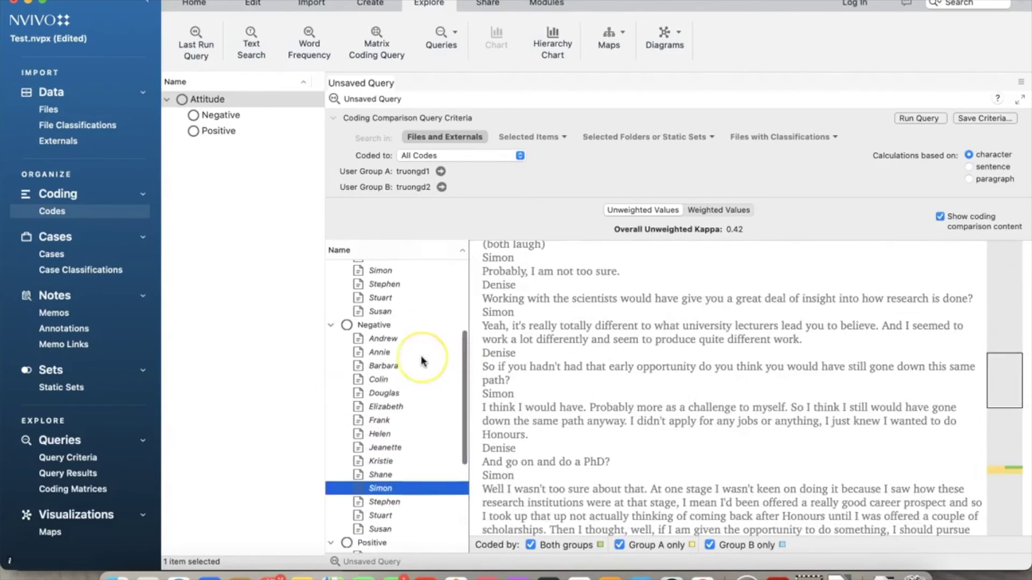
pyautogui.scroll(-5, 421, 361)
pyautogui.scroll(-12, 594, 344)
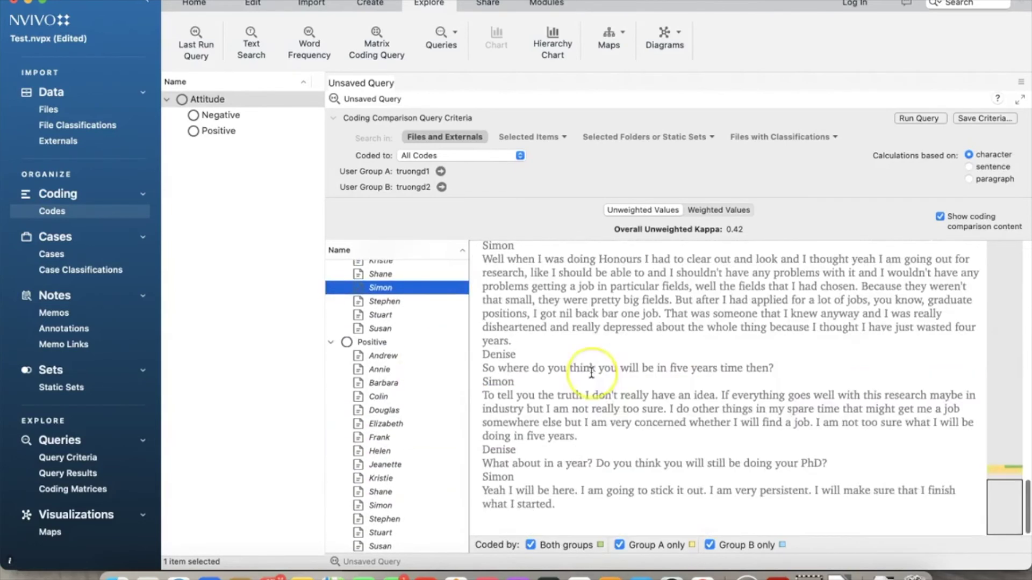
pyautogui.scroll(5, 592, 368)
pyautogui.scroll(2, 592, 371)
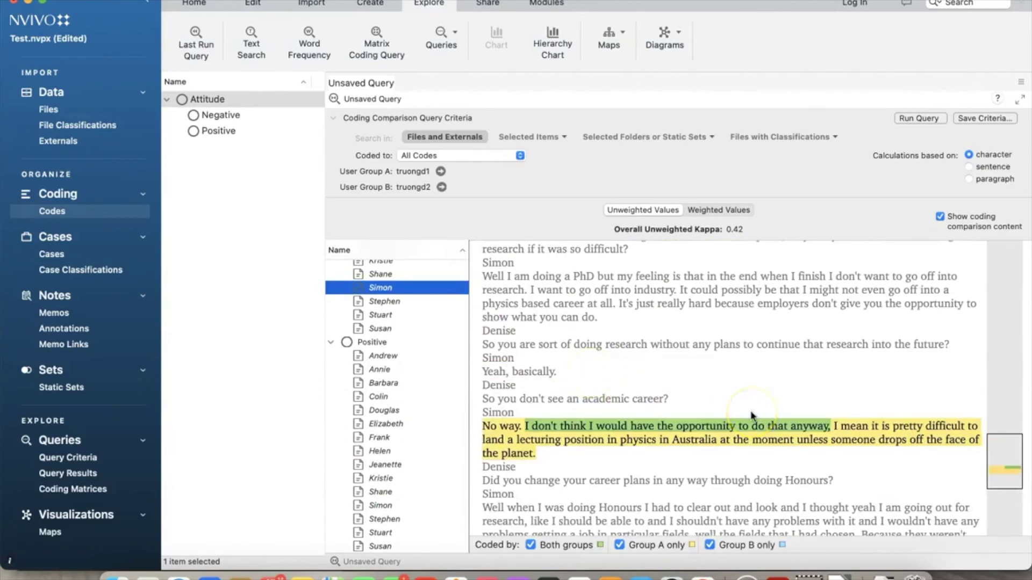